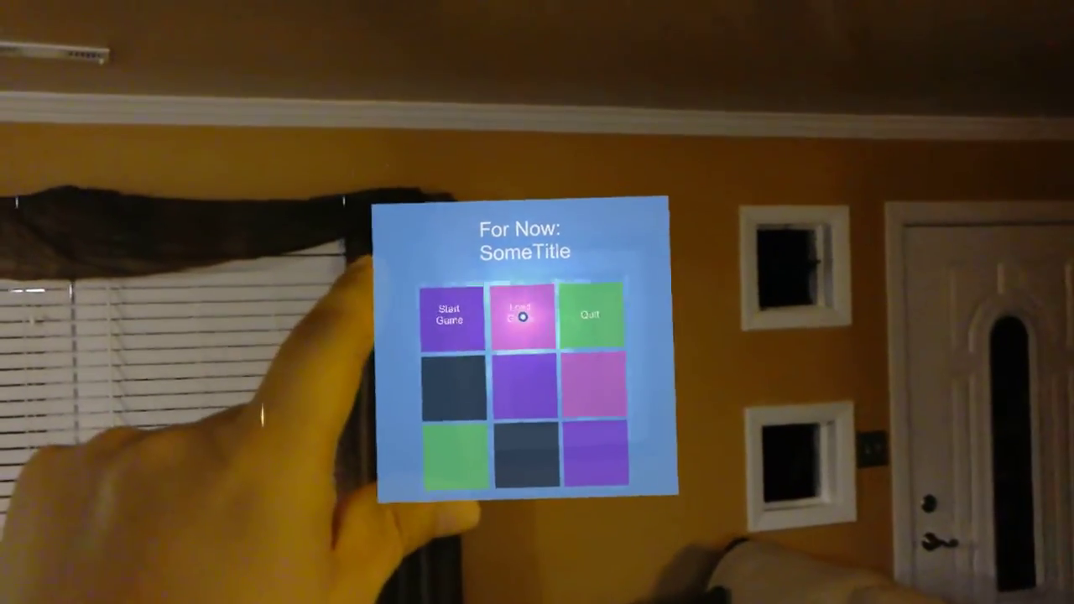
Air-tap the Load Game tile to show the placeholder game-information panel between two side columns
{"action": "left_click", "coordinate": [524, 313]}
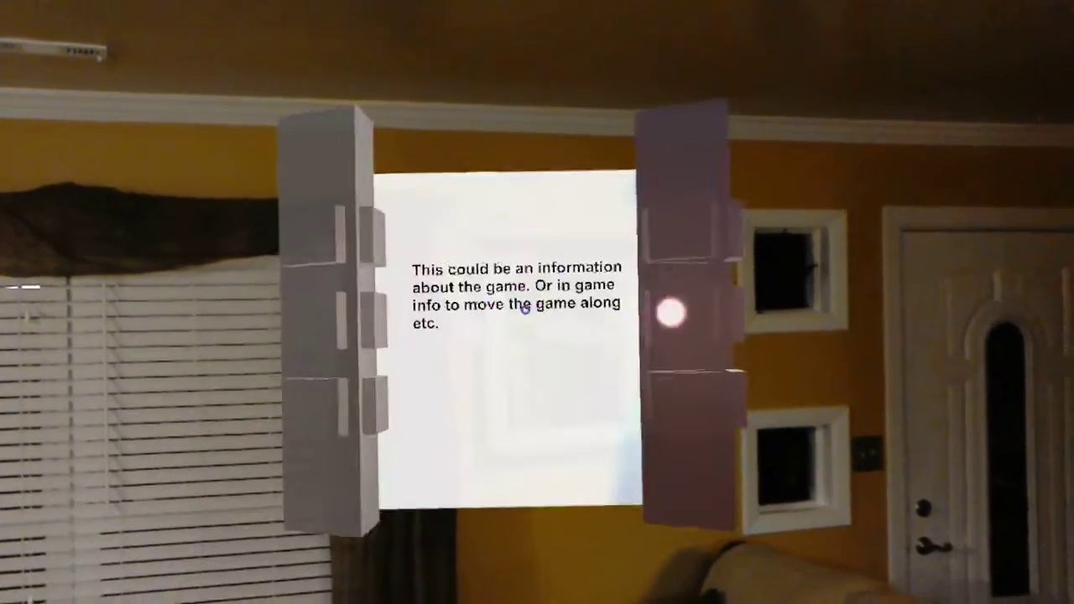